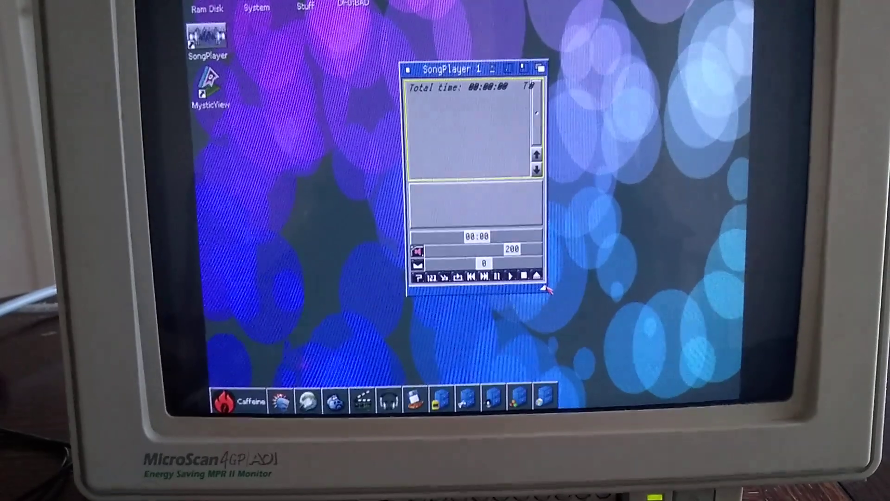
Step: Enlarge the SongPlayer window and move up to the parent folder in the file requester
left_click_drag(546, 288, 625, 278)
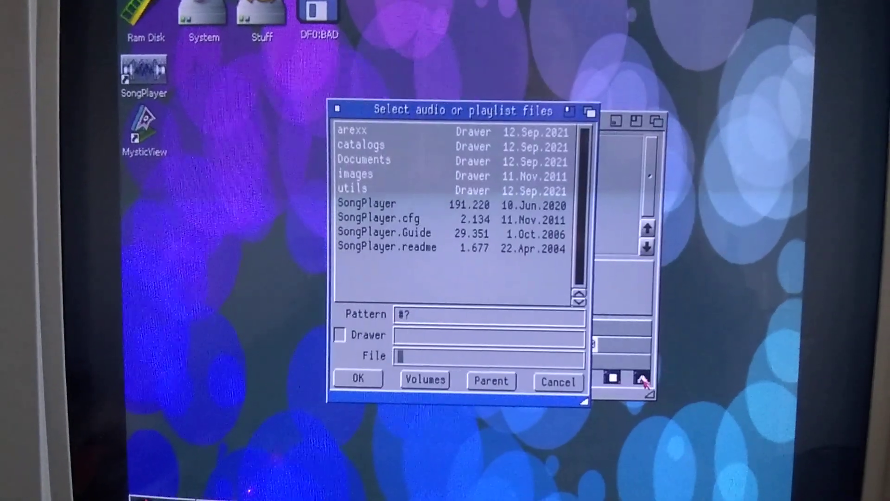
left_click(489, 384)
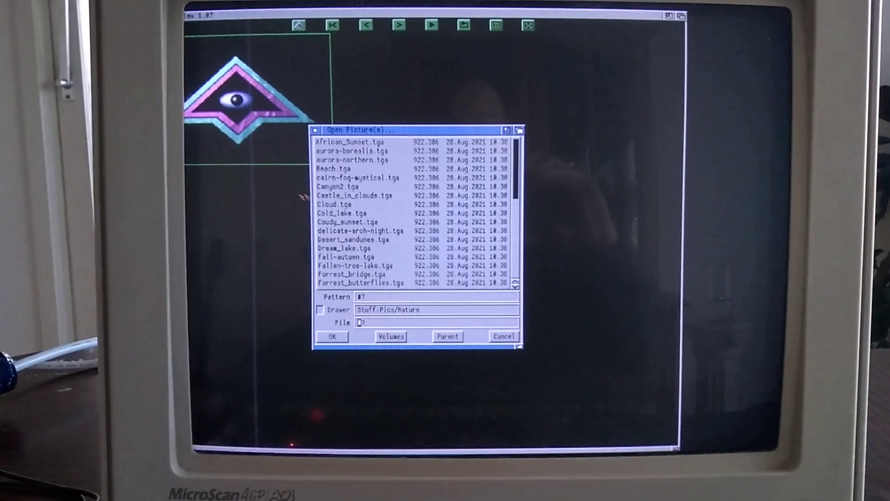
Step: Dismiss the picture requester, switch to 1024x768 32bit RGBA mode and save the settings
left_click(328, 169)
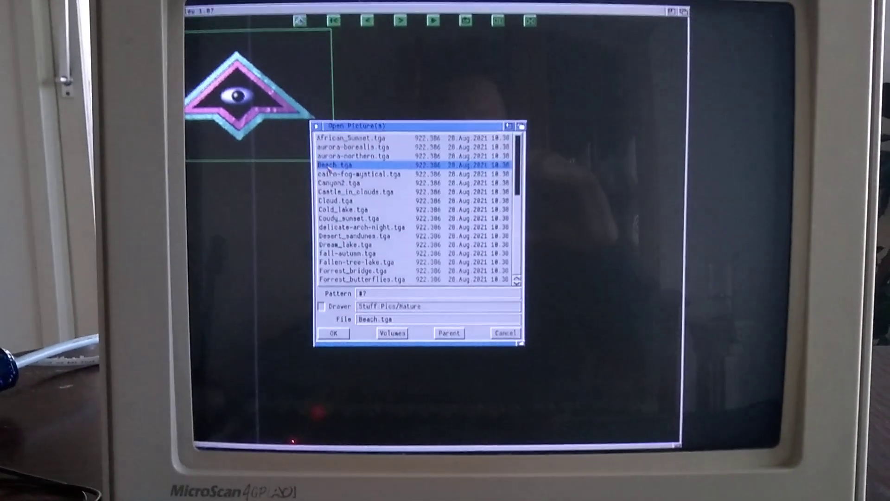
scroll(417, 209, "down", 3)
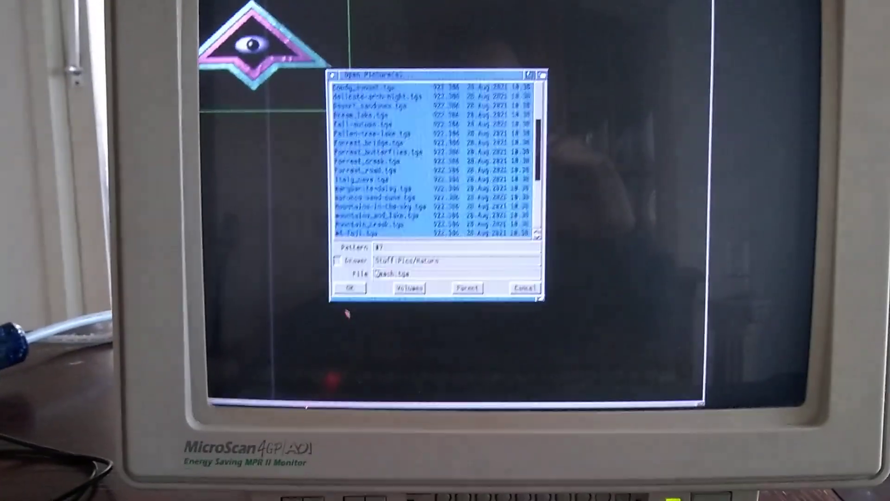
key("Return")
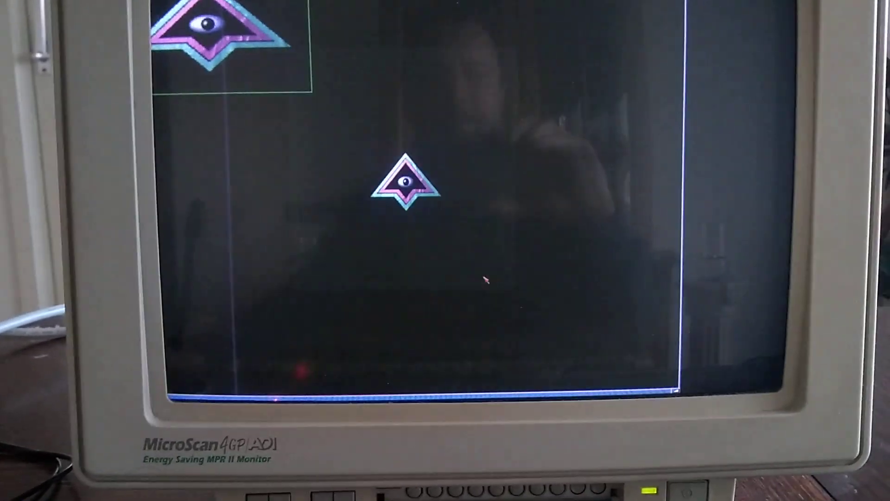
right_click(264, 4)
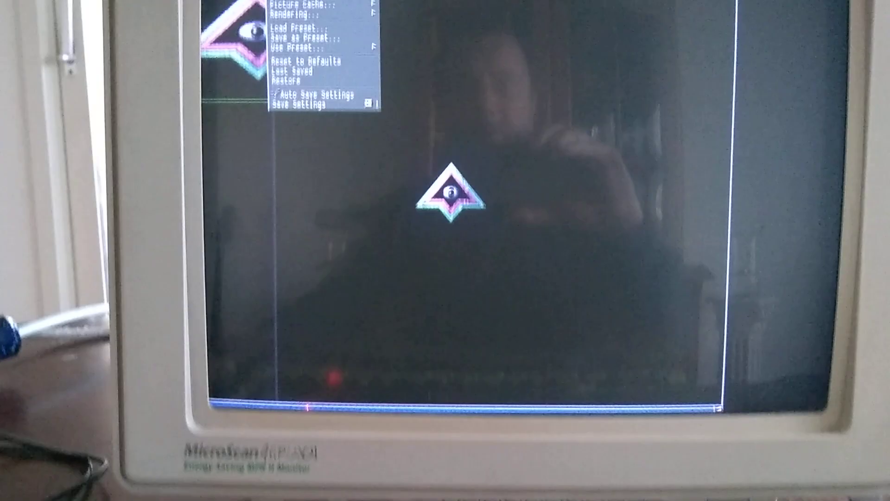
left_click(355, 176)
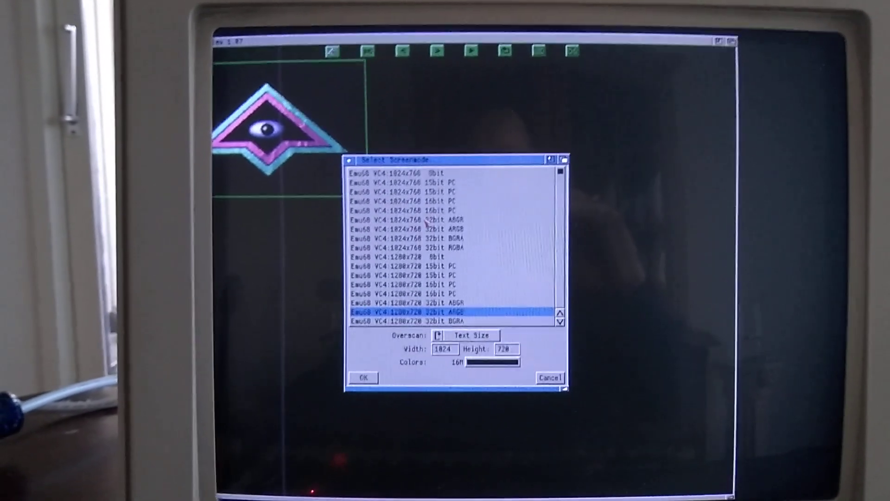
left_click(406, 245)
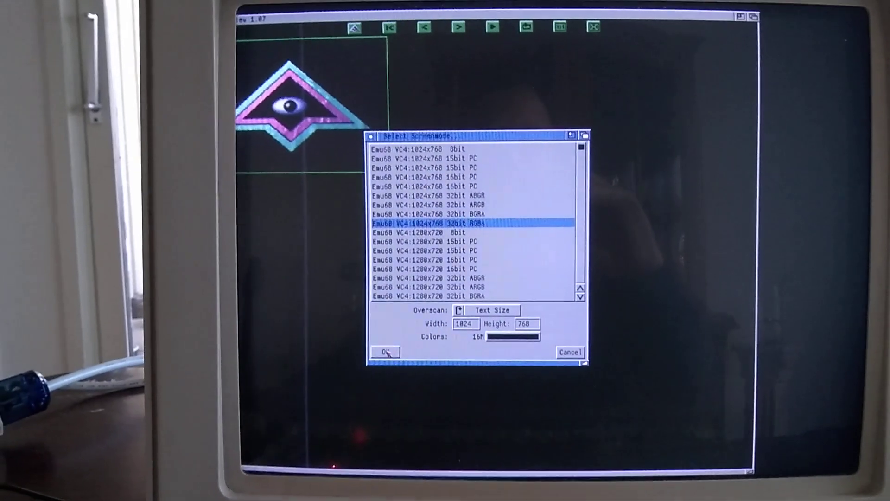
left_click(376, 354)
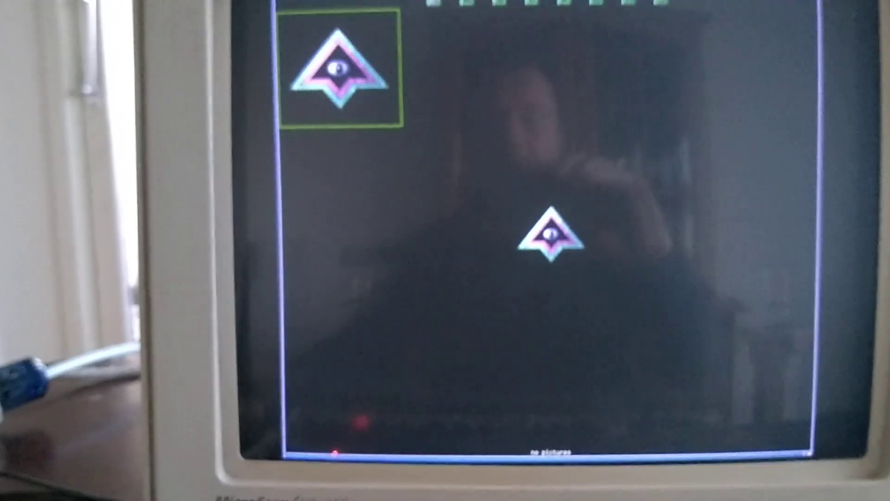
right_click(427, 350)
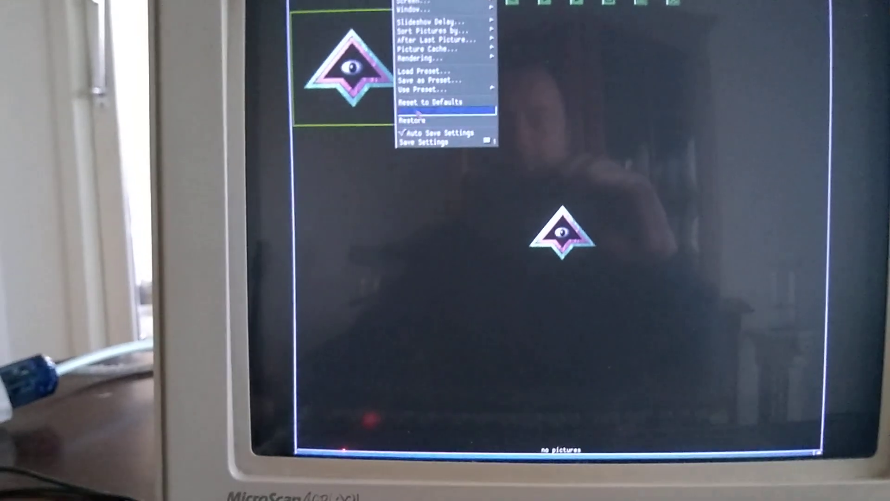
left_click(426, 148)
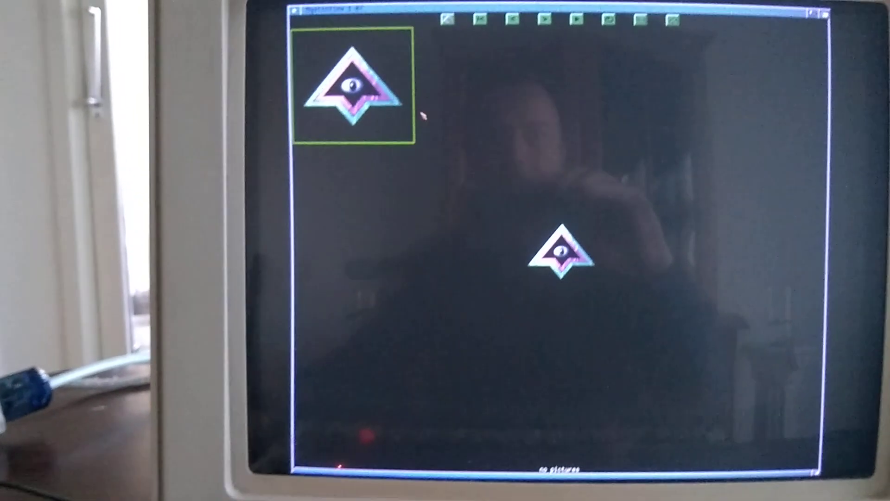
Step: Open all the TGA pictures from Stuff:Pics/Nature
right_click(313, 67)
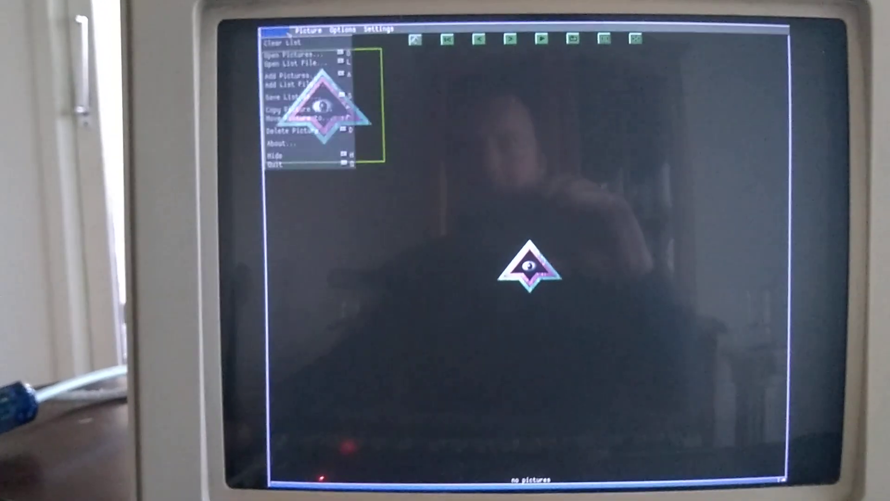
left_click(286, 44)
left_click(295, 75)
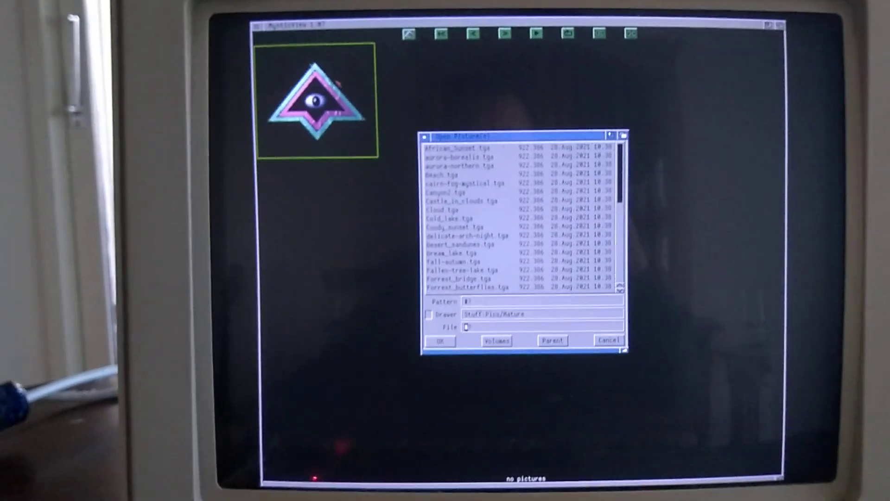
left_click_drag(460, 166, 495, 327)
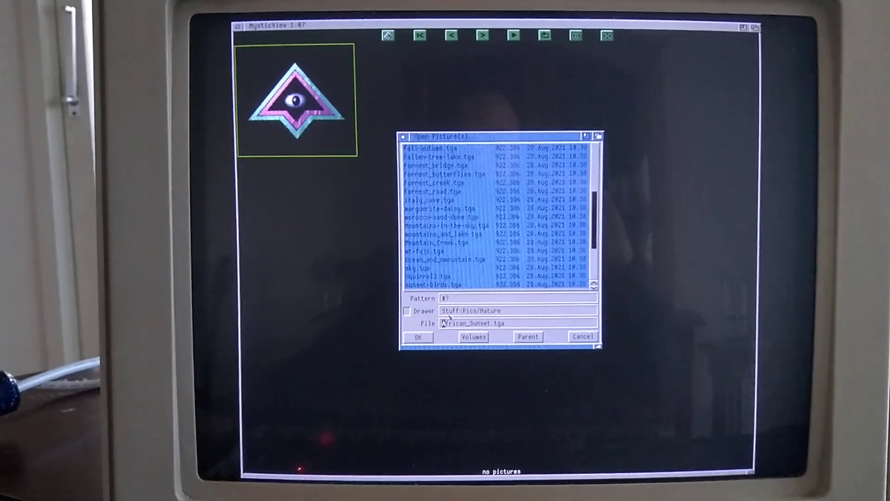
left_click(424, 363)
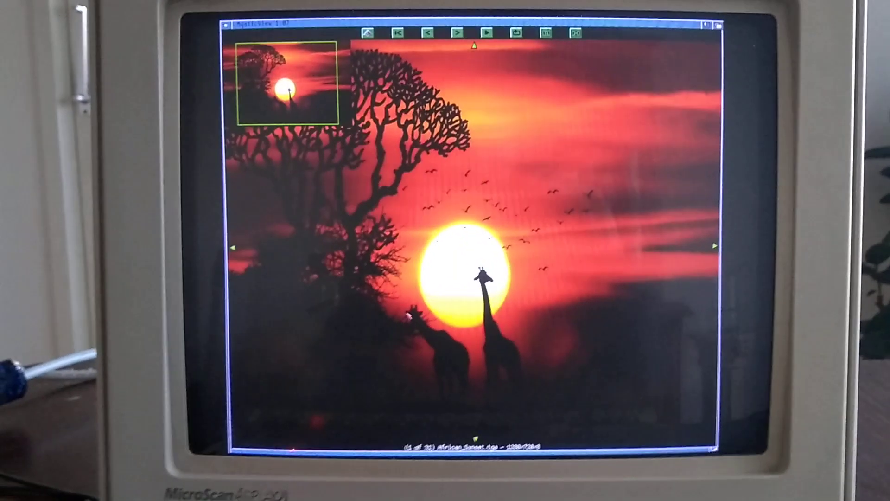
Step: Step forward through the pictures, past Canyon2, to Castle_in_clouds.tga
key("Right")
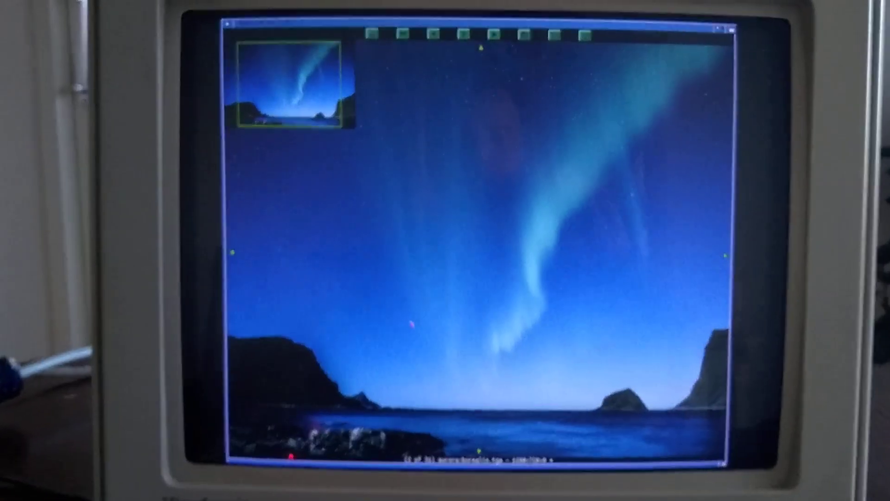
key("Right")
key("Right")
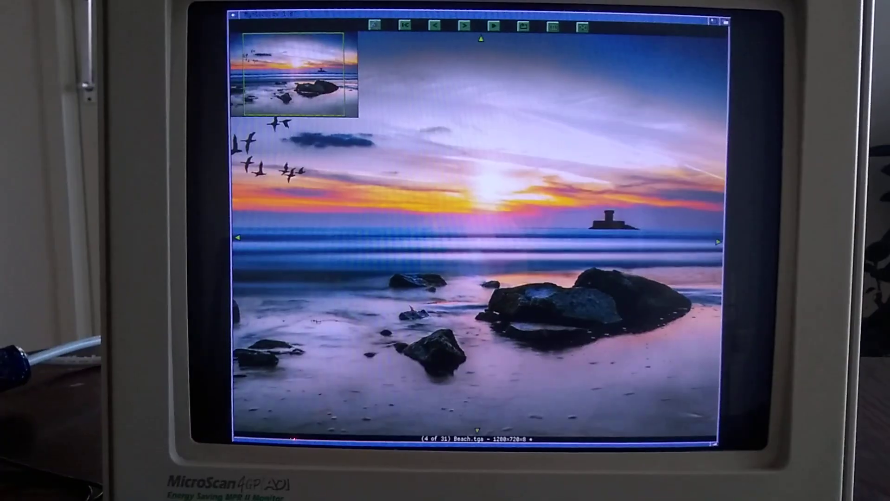
key("Right")
key("Right")
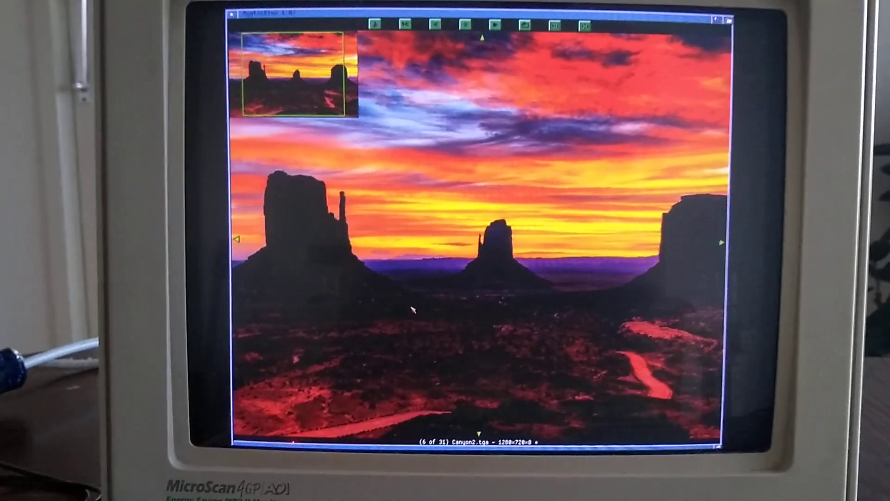
key("Right")
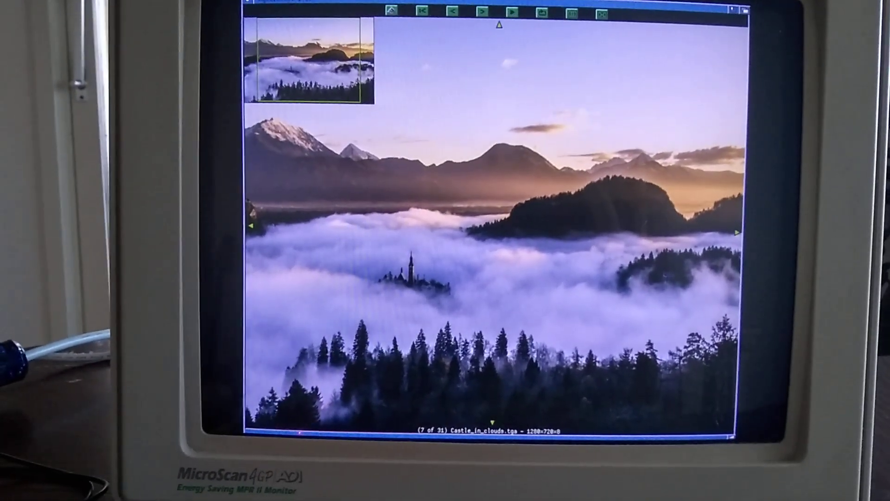
key("Right")
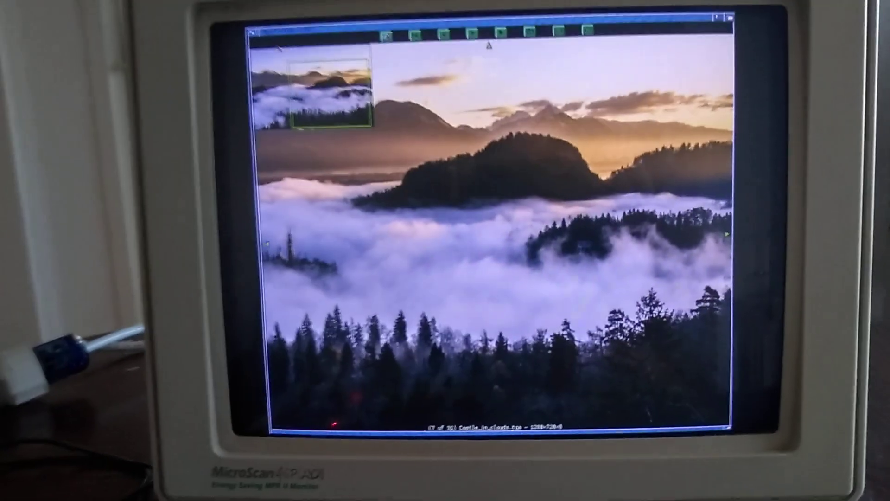
key("Down")
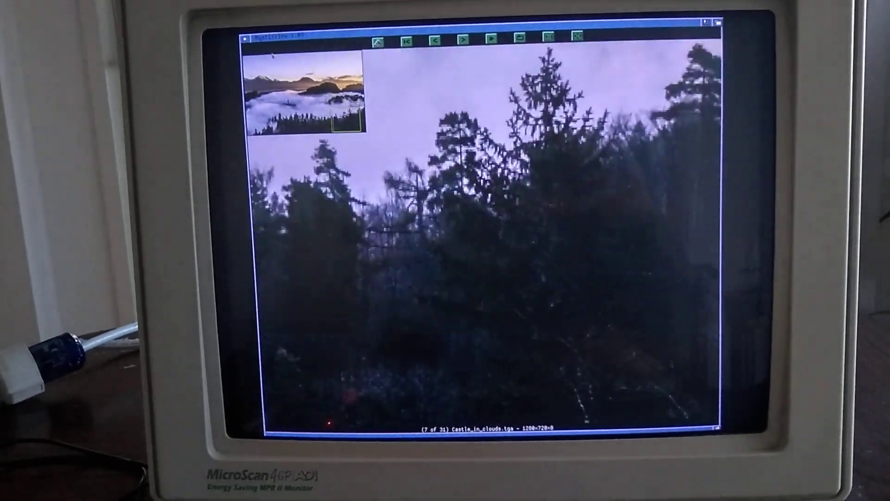
Step: Pan down, zoom out, then zoom back in on the clouds and trees
key("minus")
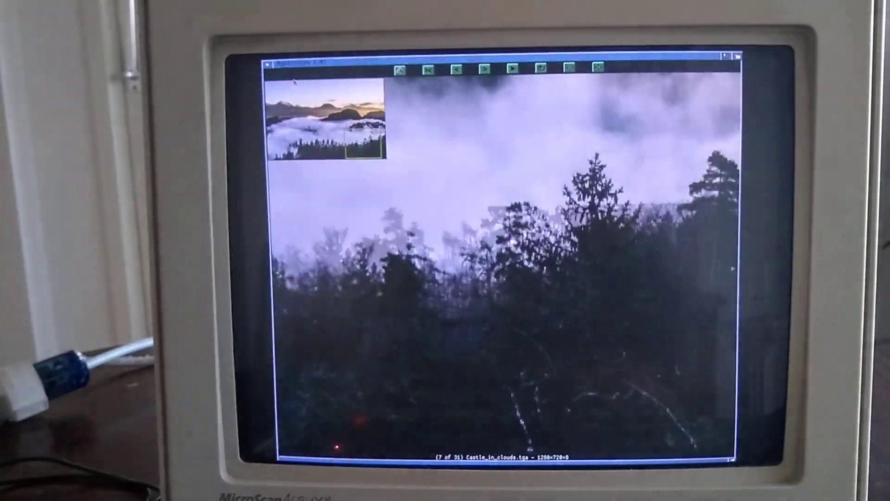
key("plus")
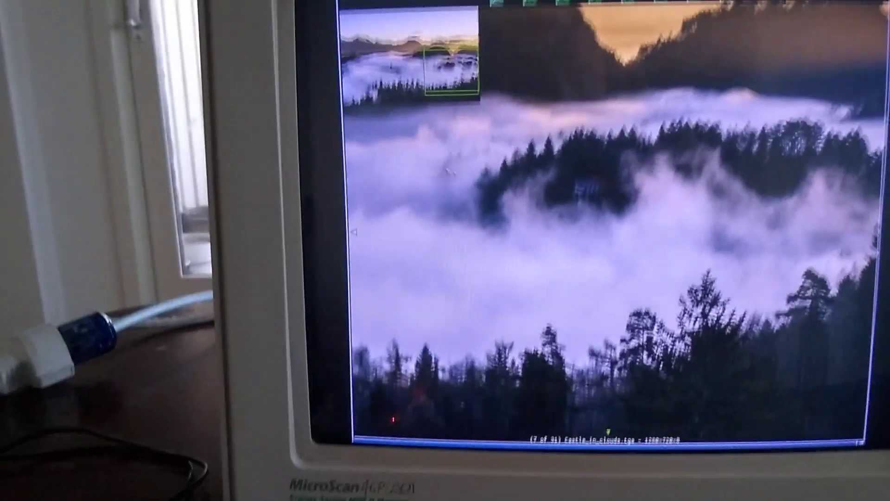
Step: Drag the view to centre the wooded hill, then advance to Cloud.tga
left_click_drag(529, 140, 622, 203)
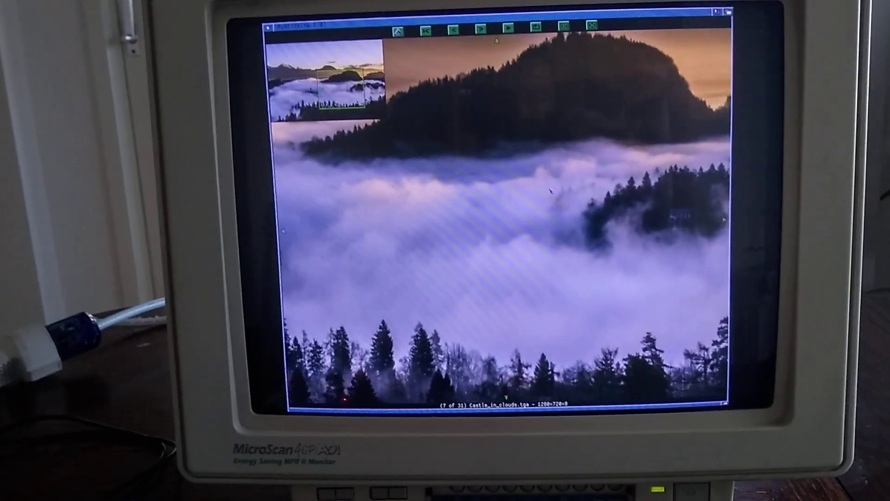
left_click_drag(547, 190, 417, 208)
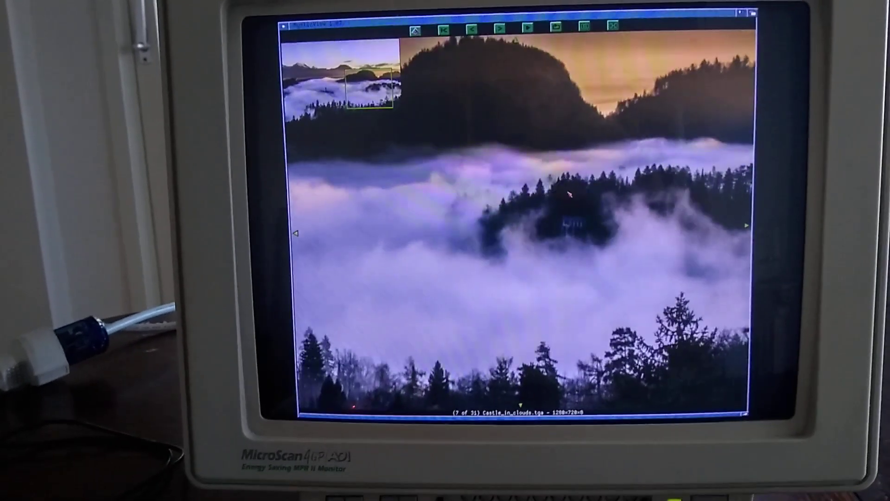
left_click_drag(514, 229, 536, 183)
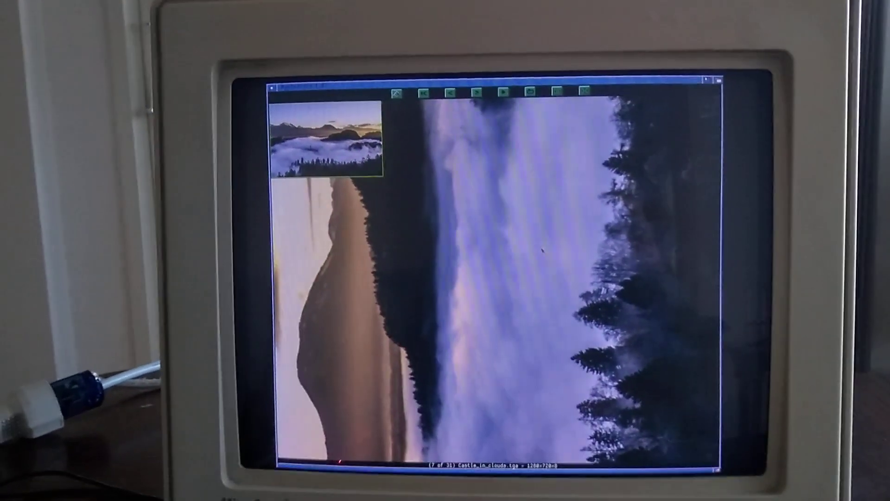
key("Right")
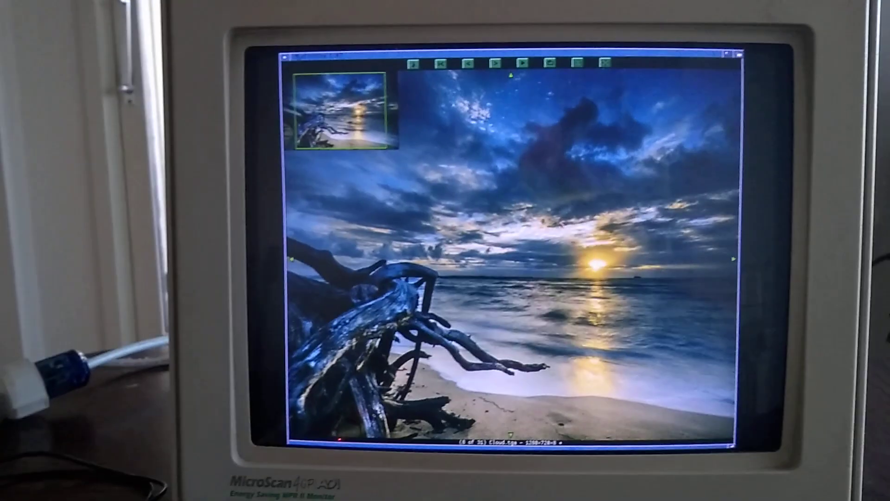